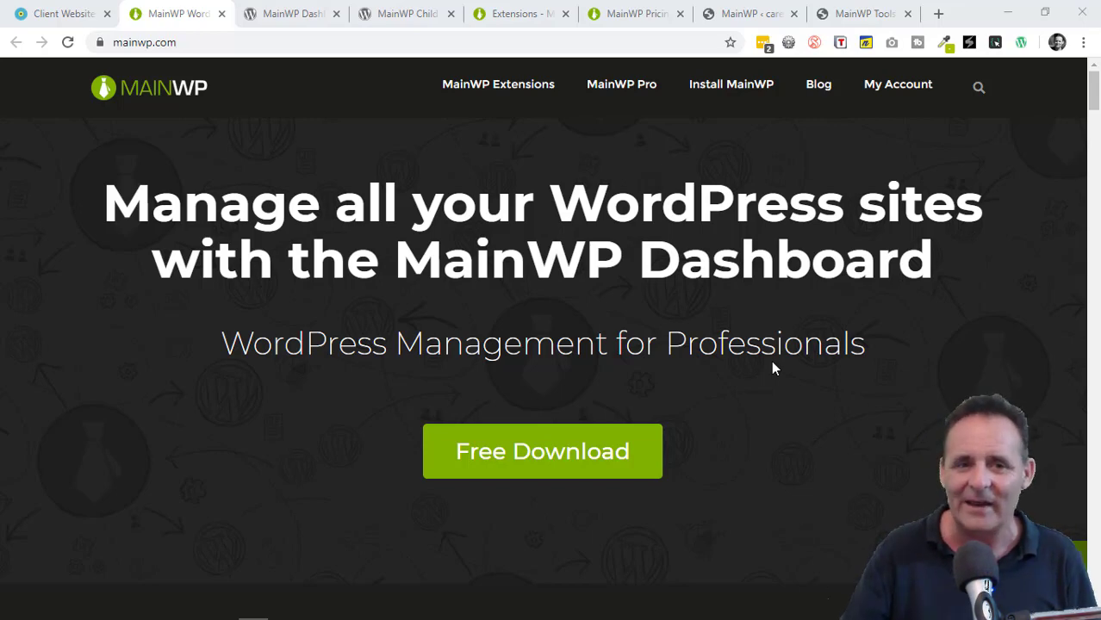
Step: Switch to the MainWP Dashboard plugin page and read its description, requirements (WordPress 5.3.2, PHP 5.6) and ratings
{"action": "left_click", "coordinate": [286, 16]}
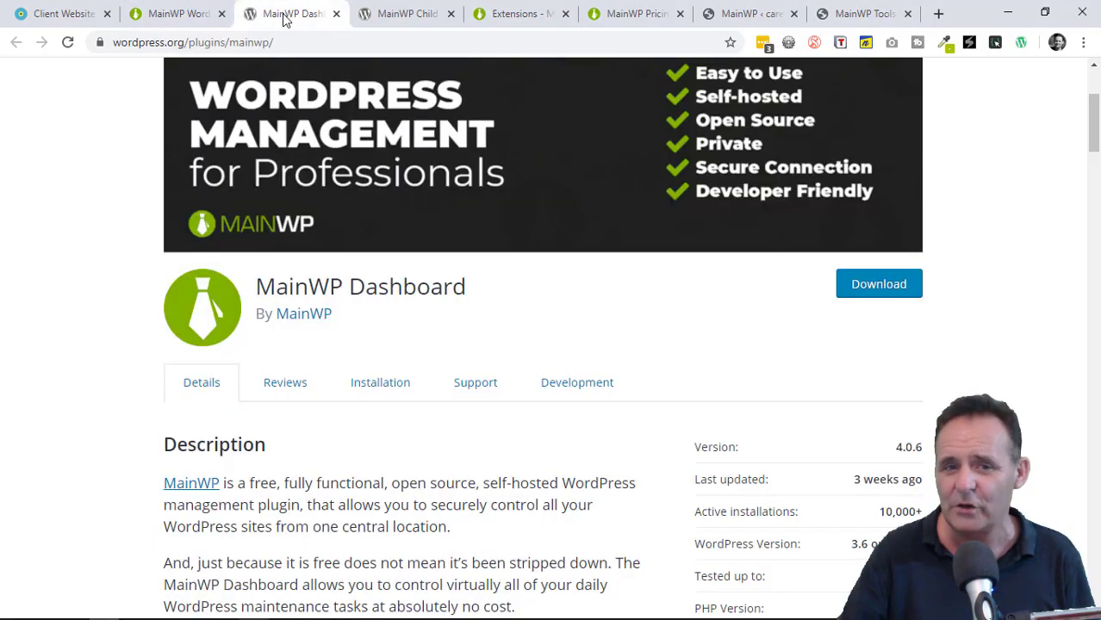
{"action": "left_click_drag", "start_coordinate": [1089, 142], "coordinate": [1085, 121]}
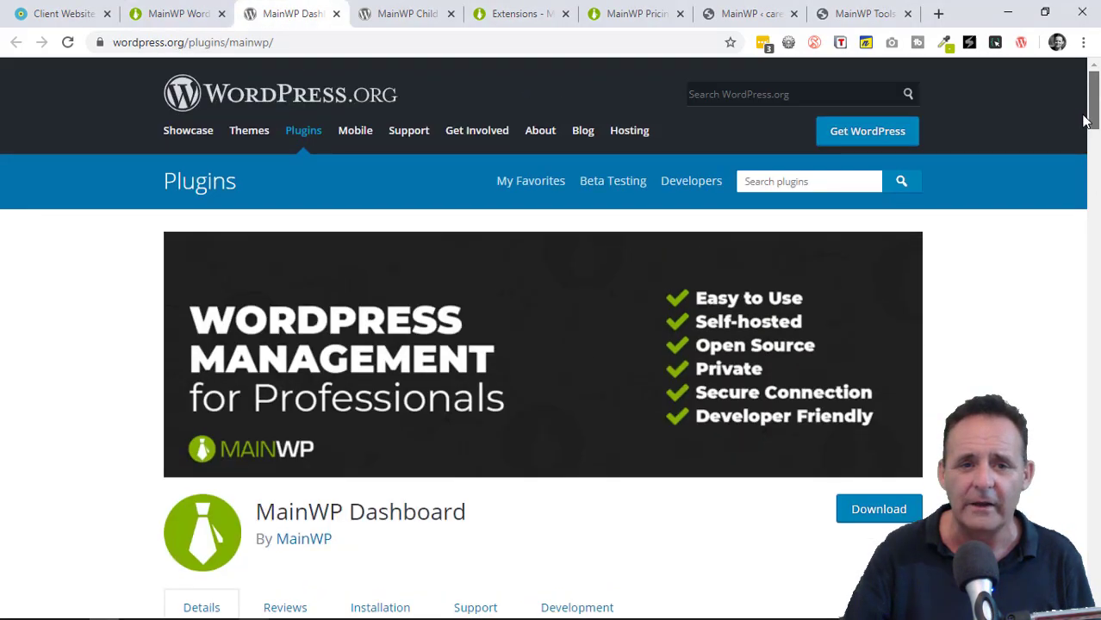
{"action": "scroll", "coordinate": [1083, 129], "scroll_direction": "down", "scroll_amount": 2}
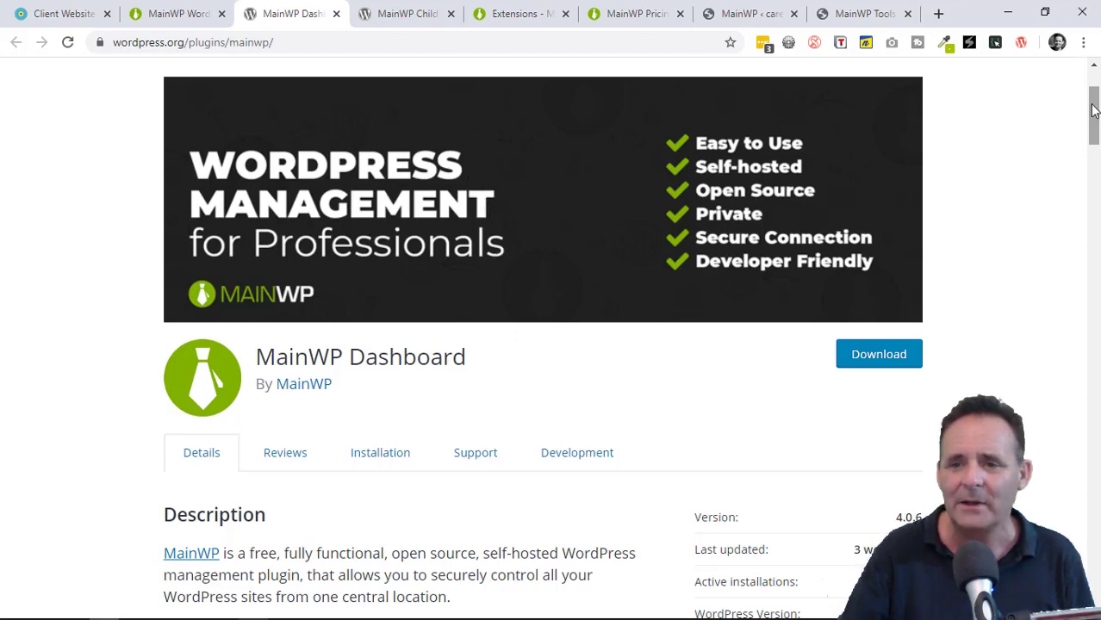
{"action": "scroll", "coordinate": [838, 164], "scroll_direction": "down", "scroll_amount": 15}
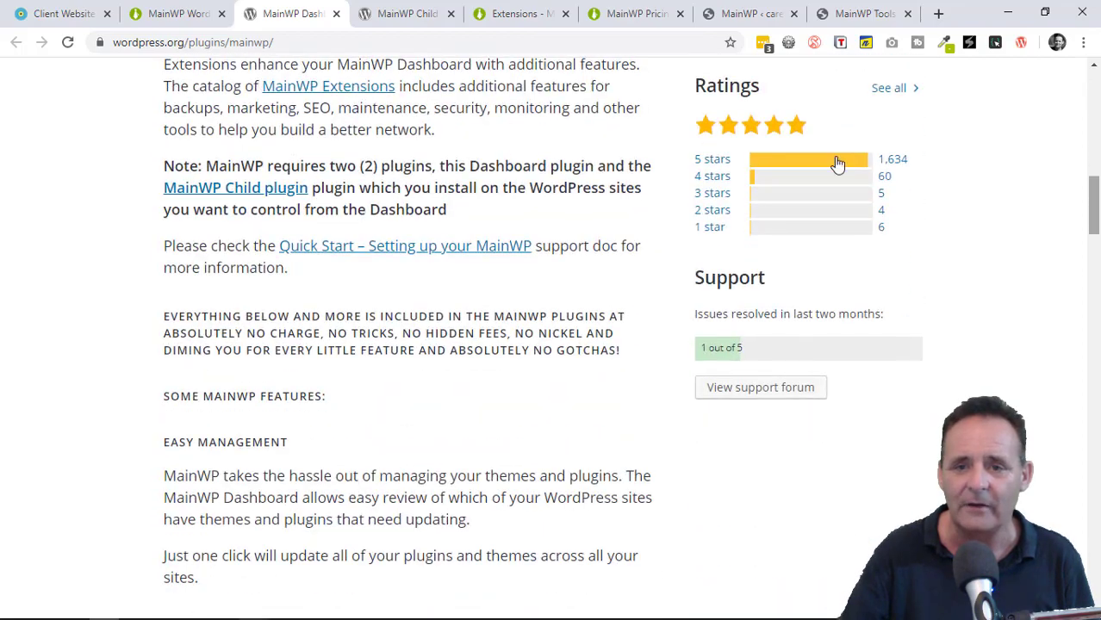
{"action": "left_click_drag", "start_coordinate": [1092, 193], "coordinate": [1094, 142]}
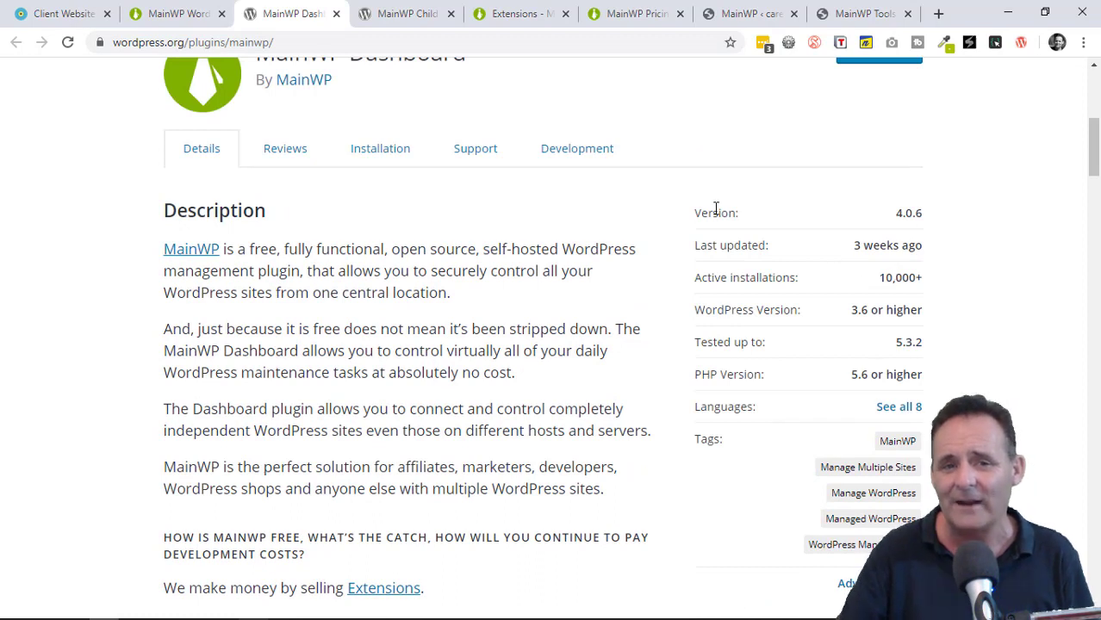
{"action": "scroll", "coordinate": [1092, 165], "scroll_direction": "up", "scroll_amount": 2}
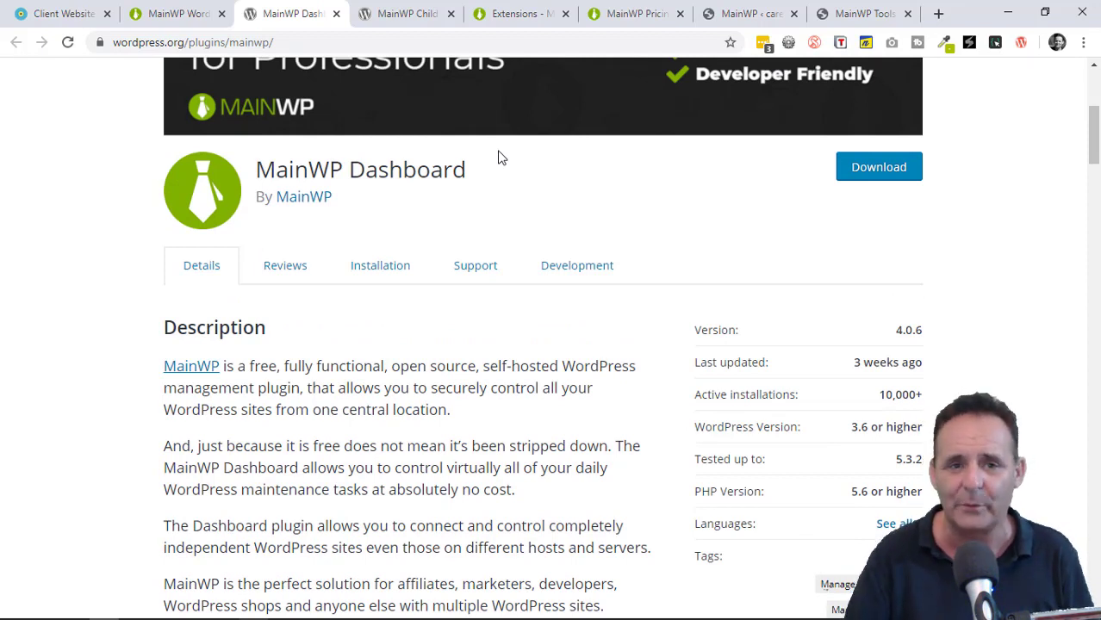
{"action": "left_click", "coordinate": [397, 15]}
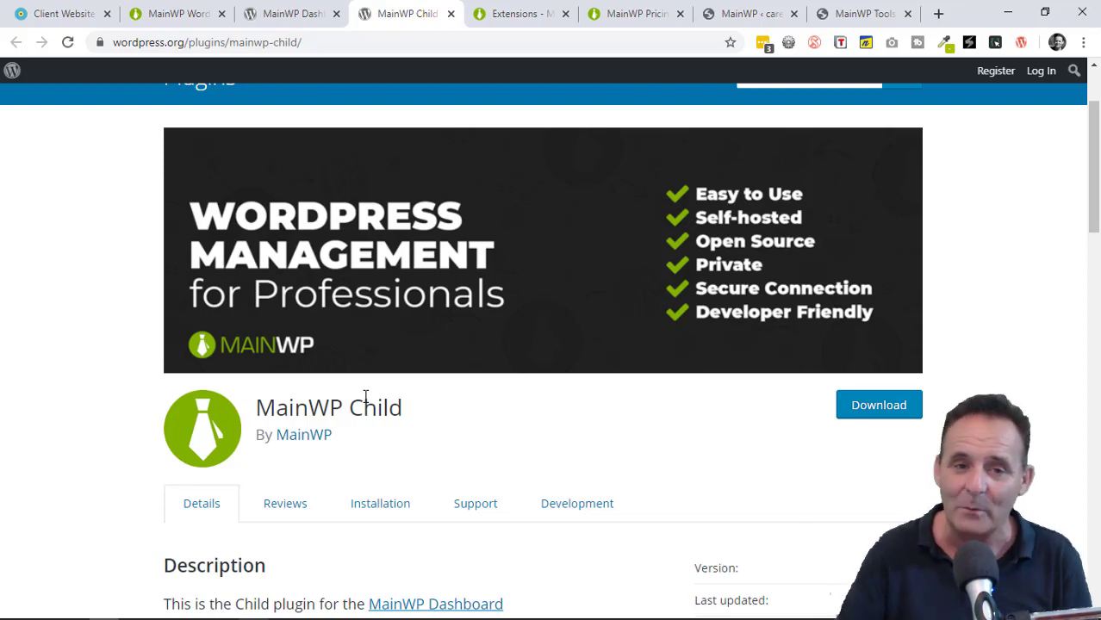
{"action": "left_click", "coordinate": [267, 18]}
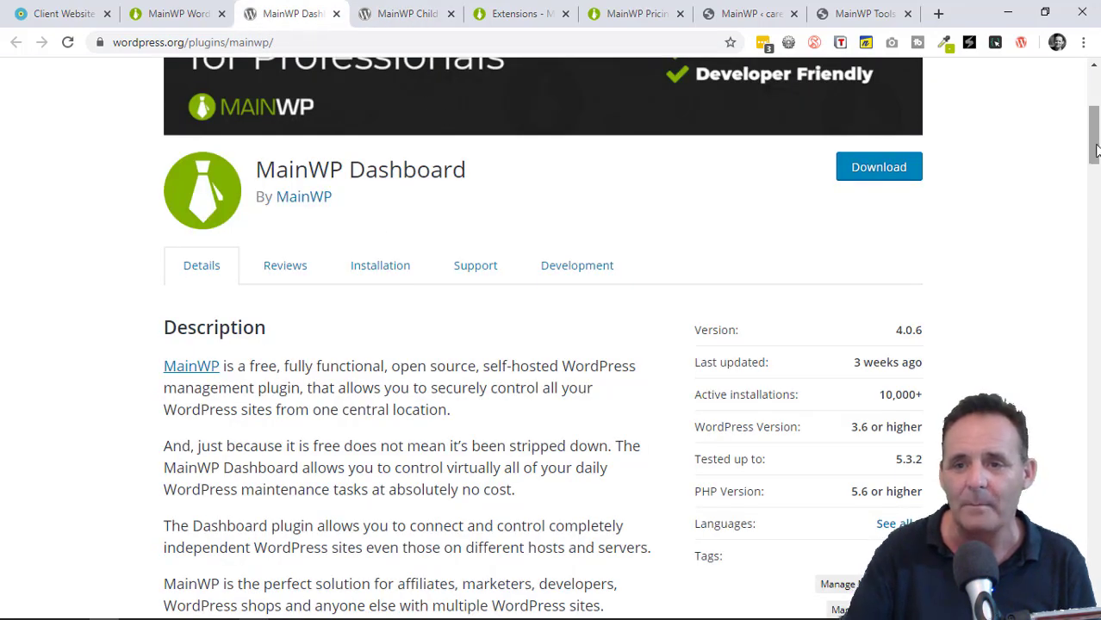
Step: Scroll the MainWP Dashboard plugin page back up to its banner
{"action": "left_click_drag", "start_coordinate": [1096, 150], "coordinate": [1091, 132]}
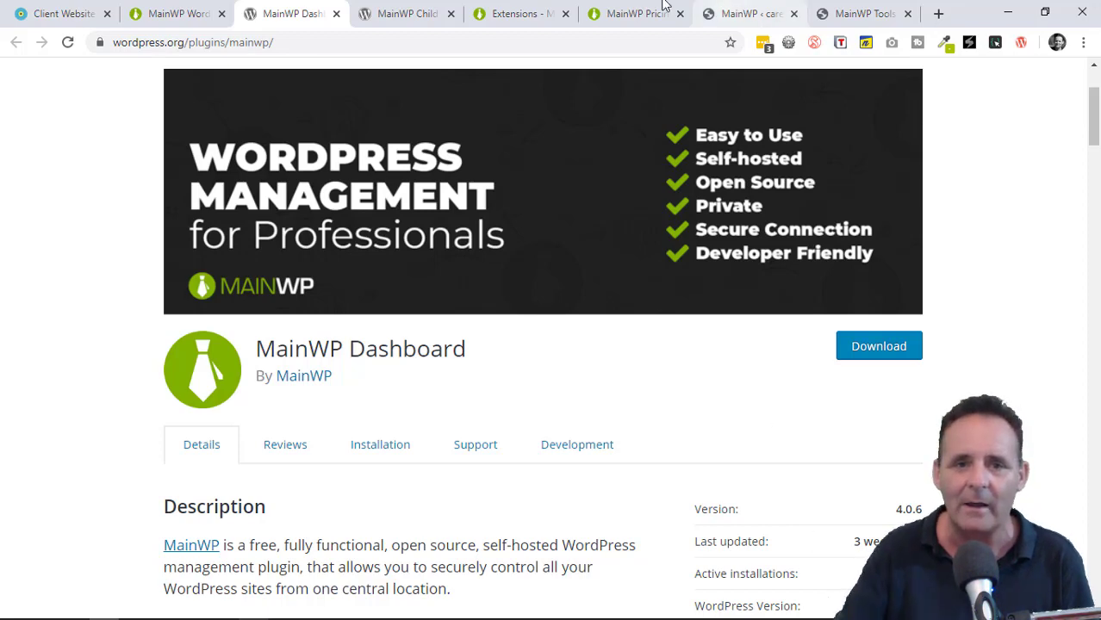
{"action": "left_click", "coordinate": [507, 13]}
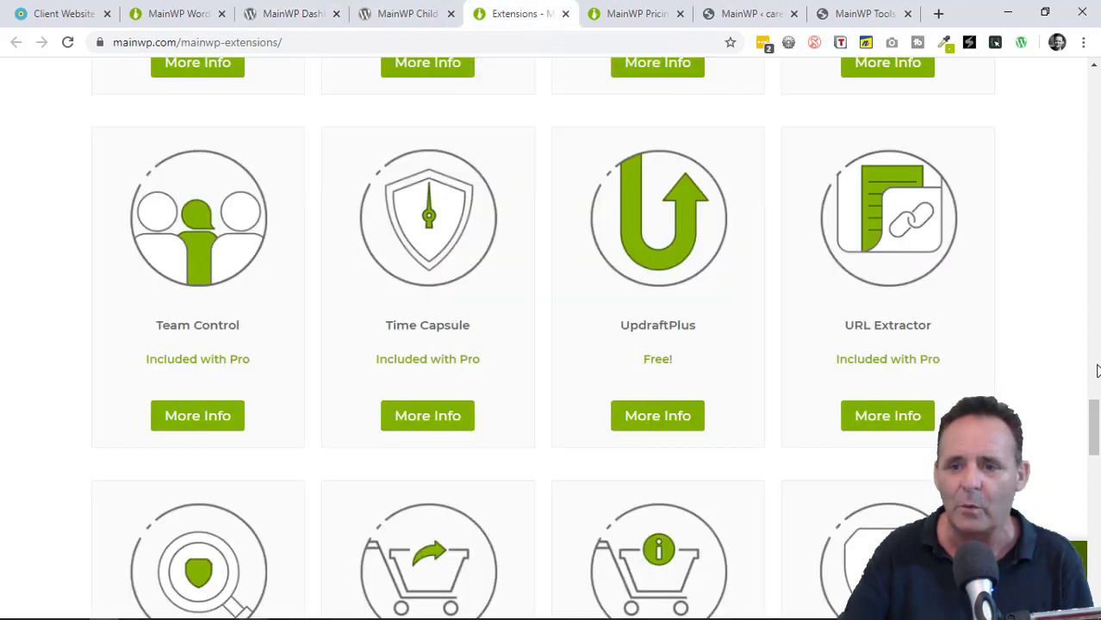
{"action": "left_click_drag", "start_coordinate": [1094, 427], "coordinate": [1092, 127]}
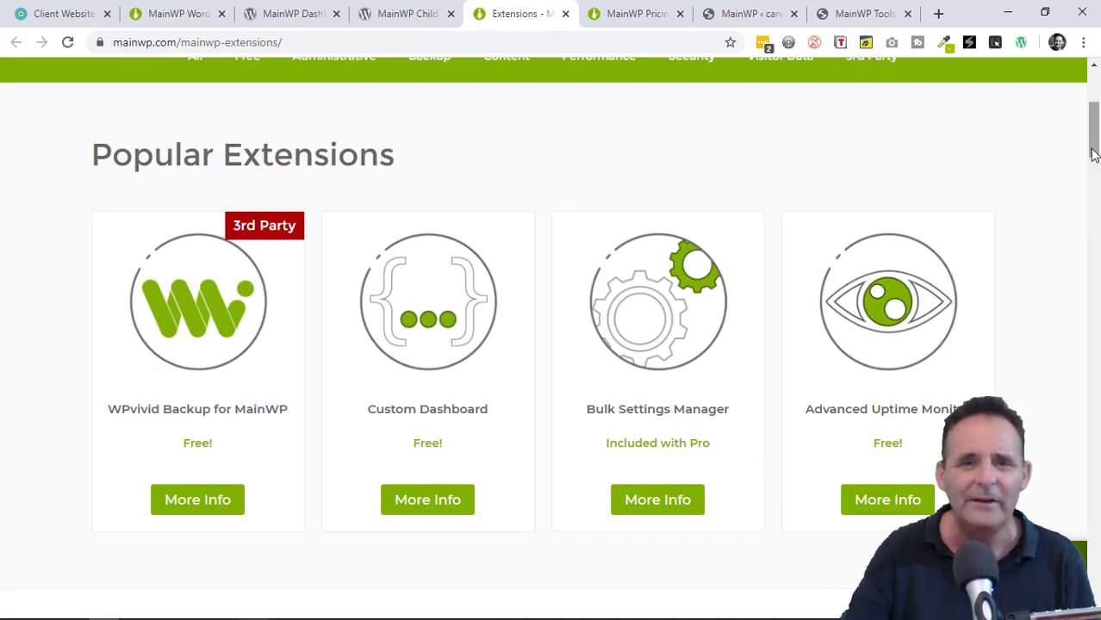
{"action": "left_click_drag", "start_coordinate": [1093, 153], "coordinate": [1097, 546]}
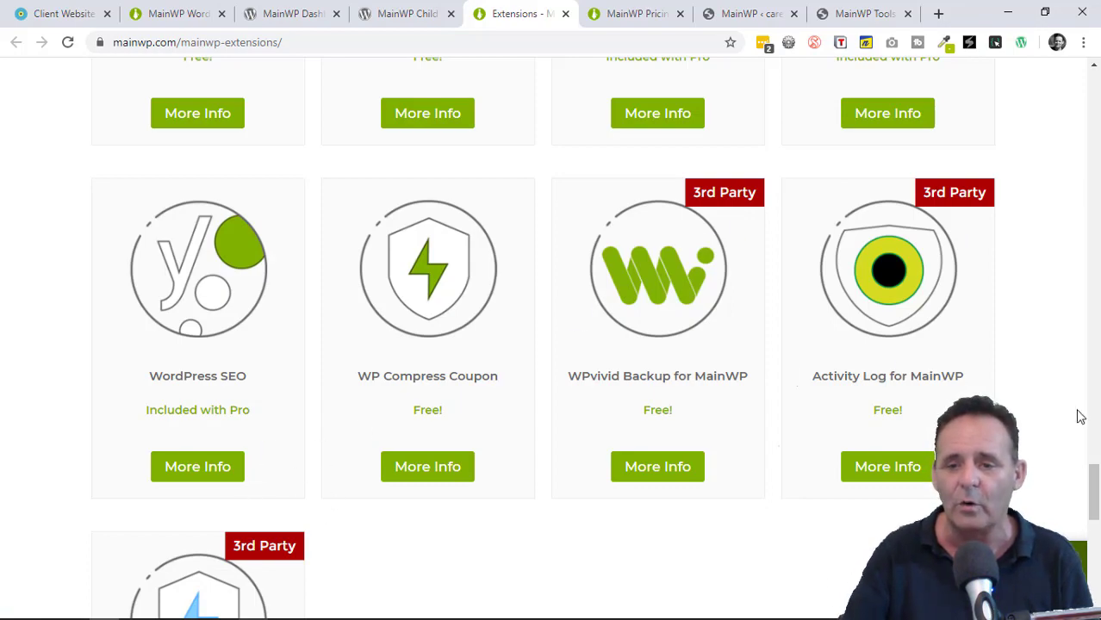
{"action": "left_click_drag", "start_coordinate": [1091, 480], "coordinate": [1079, 152]}
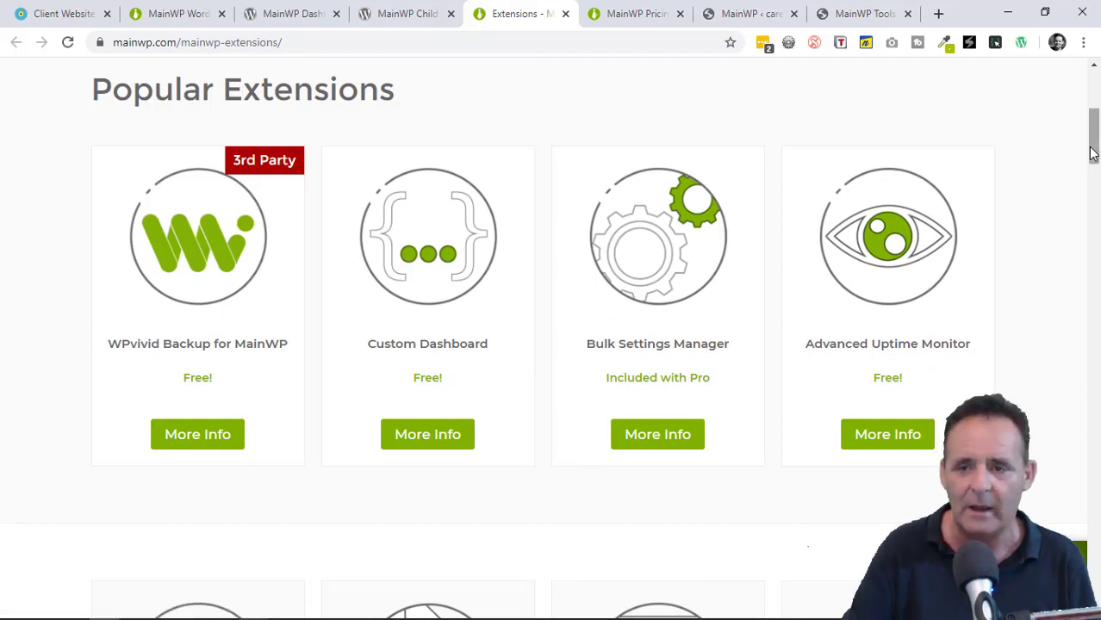
Step: Scroll the extensions catalogue from Popular Extensions down to the Vulnerability Checker, WooCommerce and WordFence row
{"action": "left_click_drag", "start_coordinate": [1092, 154], "coordinate": [1082, 236]}
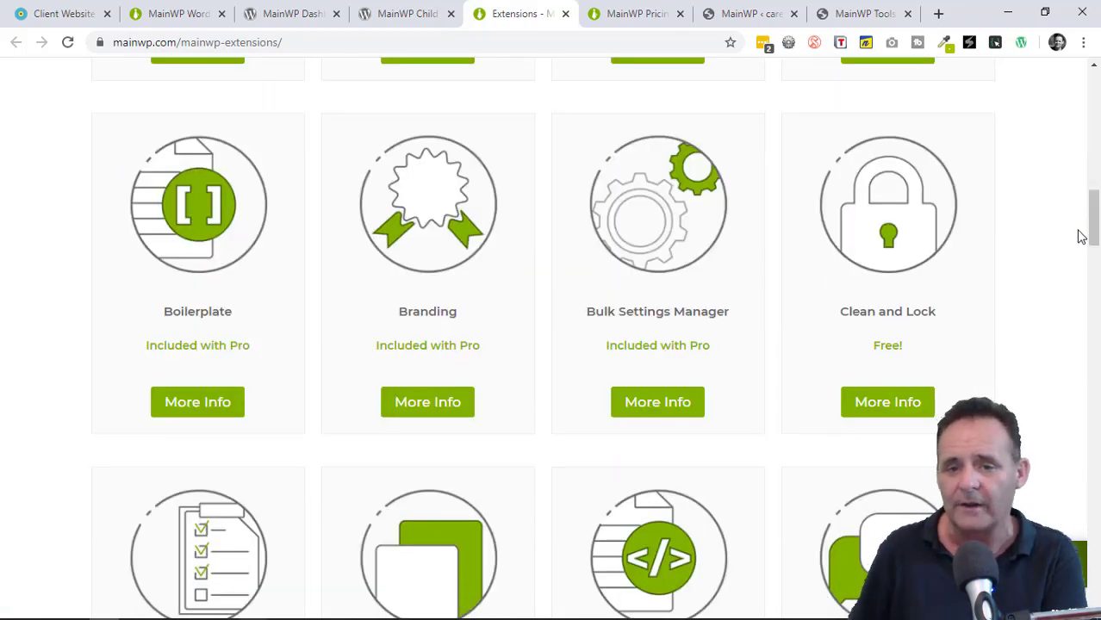
{"action": "left_click_drag", "start_coordinate": [1092, 238], "coordinate": [1096, 414]}
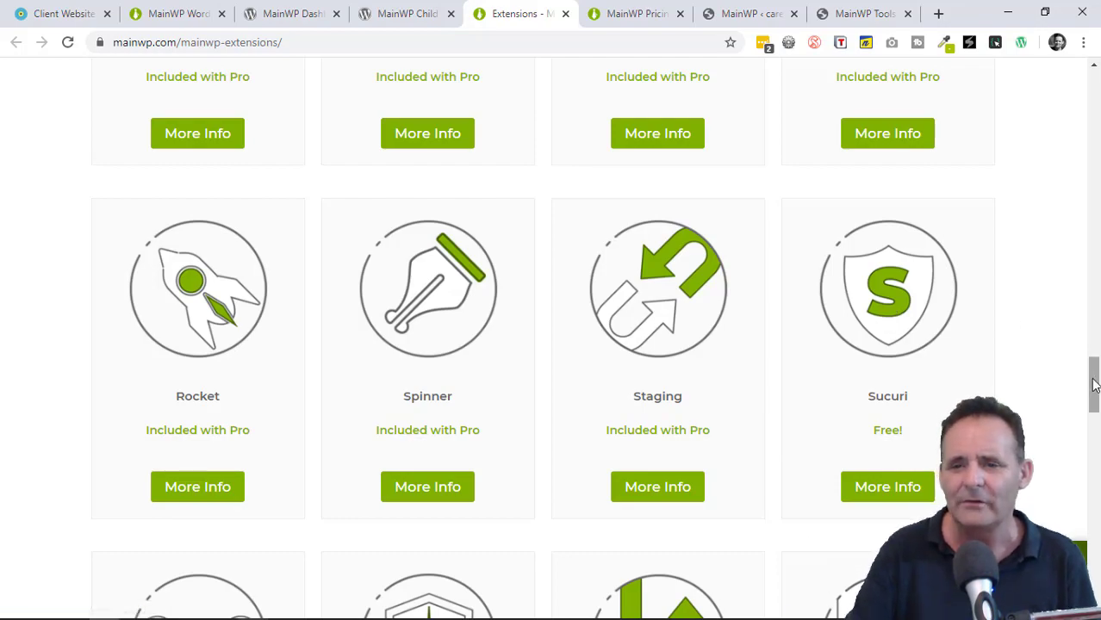
{"action": "left_click_drag", "start_coordinate": [1094, 383], "coordinate": [1073, 129]}
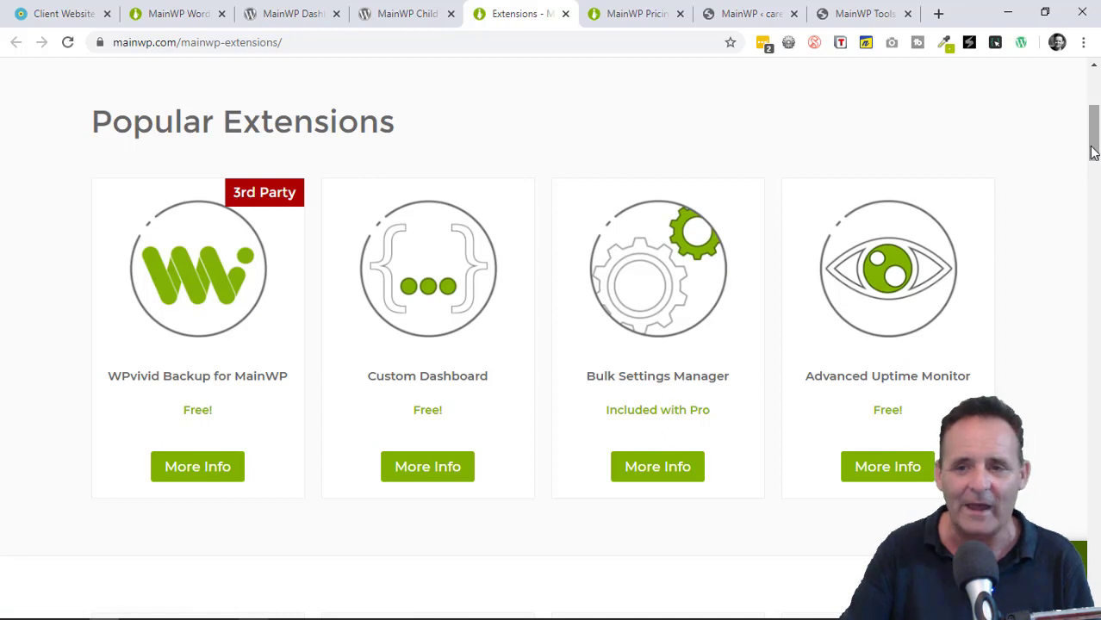
{"action": "left_click_drag", "start_coordinate": [1092, 153], "coordinate": [1093, 168]}
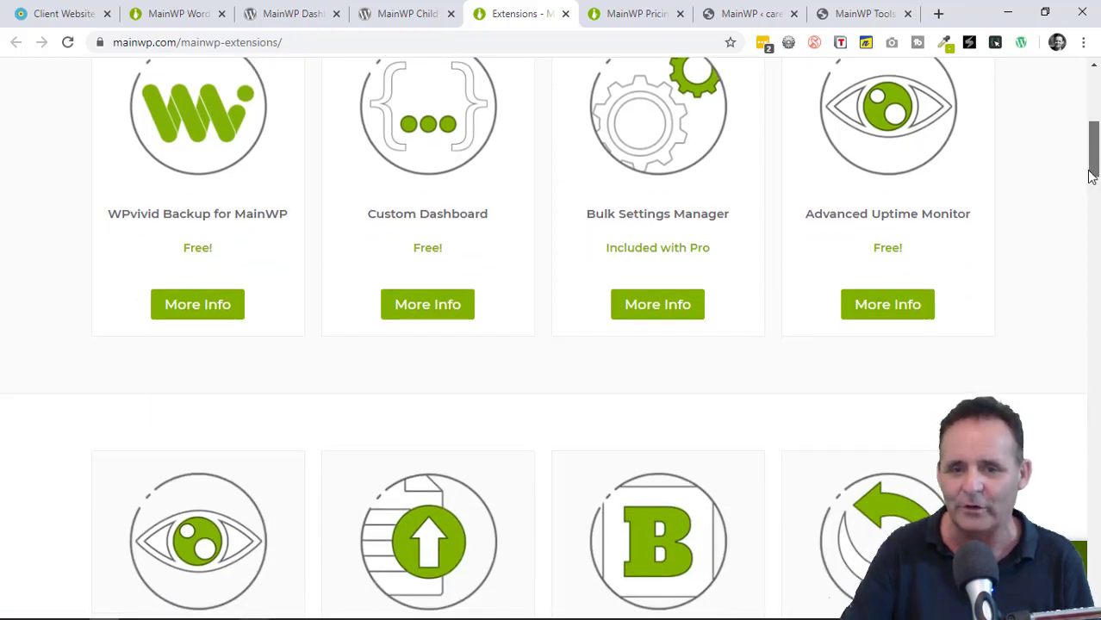
{"action": "left_click_drag", "start_coordinate": [1092, 170], "coordinate": [1091, 184]}
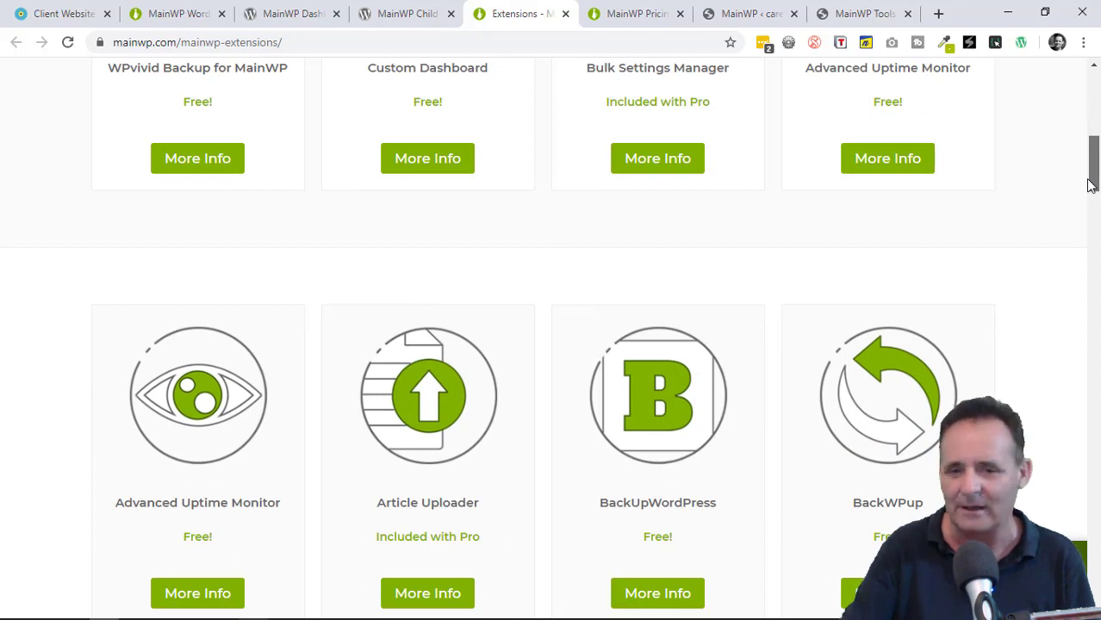
{"action": "left_click_drag", "start_coordinate": [1091, 185], "coordinate": [1091, 191]}
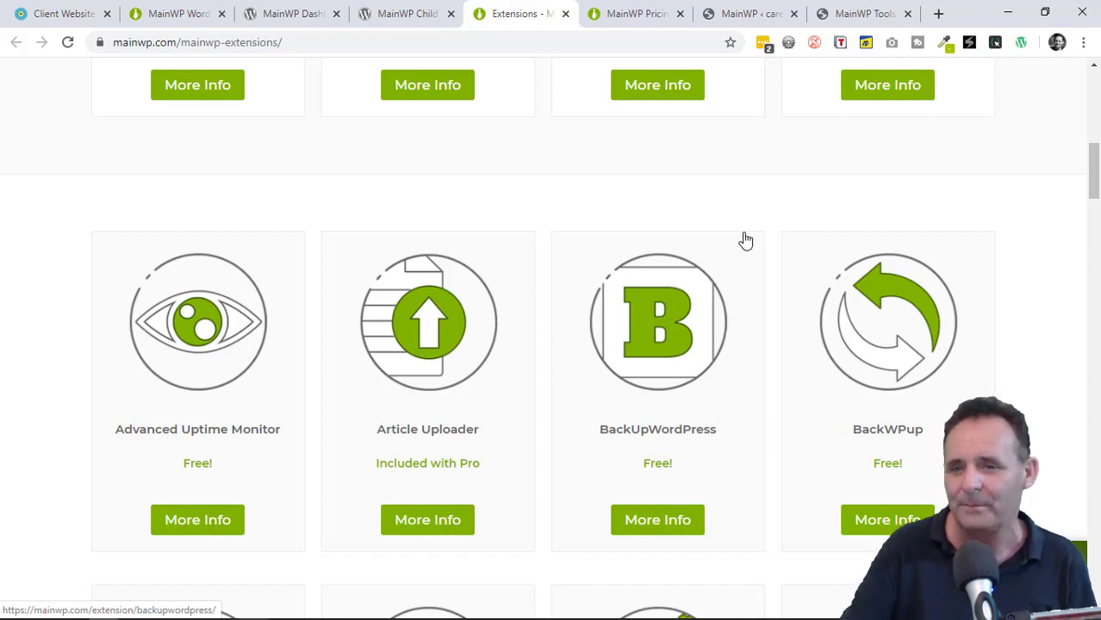
{"action": "mouse_move", "coordinate": [1094, 198]}
{"action": "left_mouse_down"}
{"action": "mouse_move", "coordinate": [1097, 495]}
{"action": "mouse_move", "coordinate": [1097, 482]}
{"action": "left_mouse_up"}
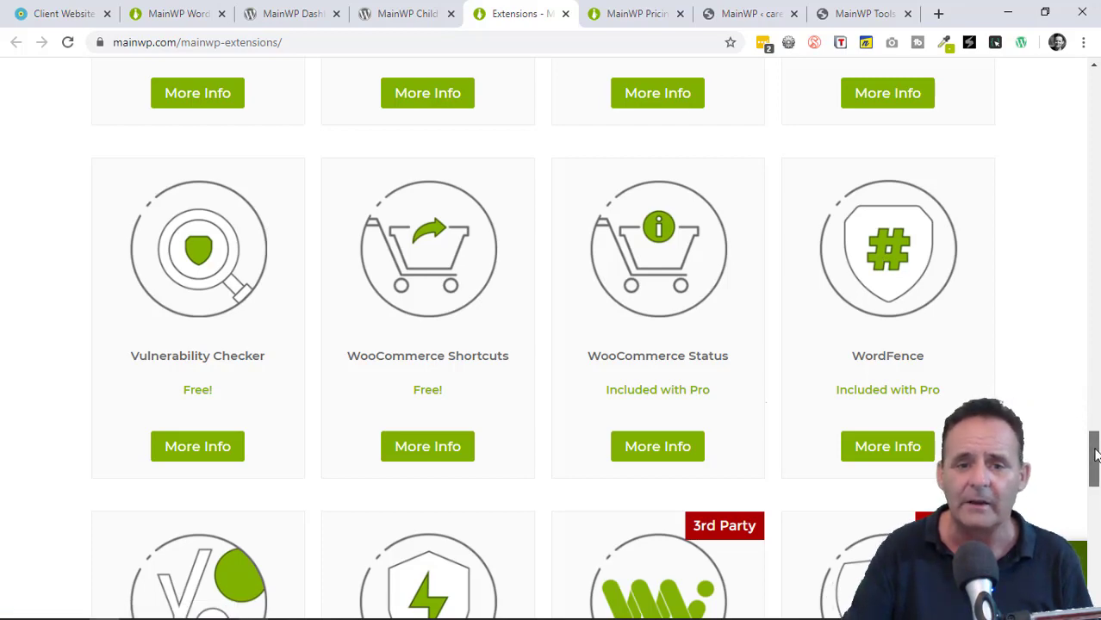
Step: Scroll the extensions list to the Google Analytics row, then on to Custom Dashboard and File Uploader
{"action": "left_click_drag", "start_coordinate": [1095, 454], "coordinate": [1090, 306]}
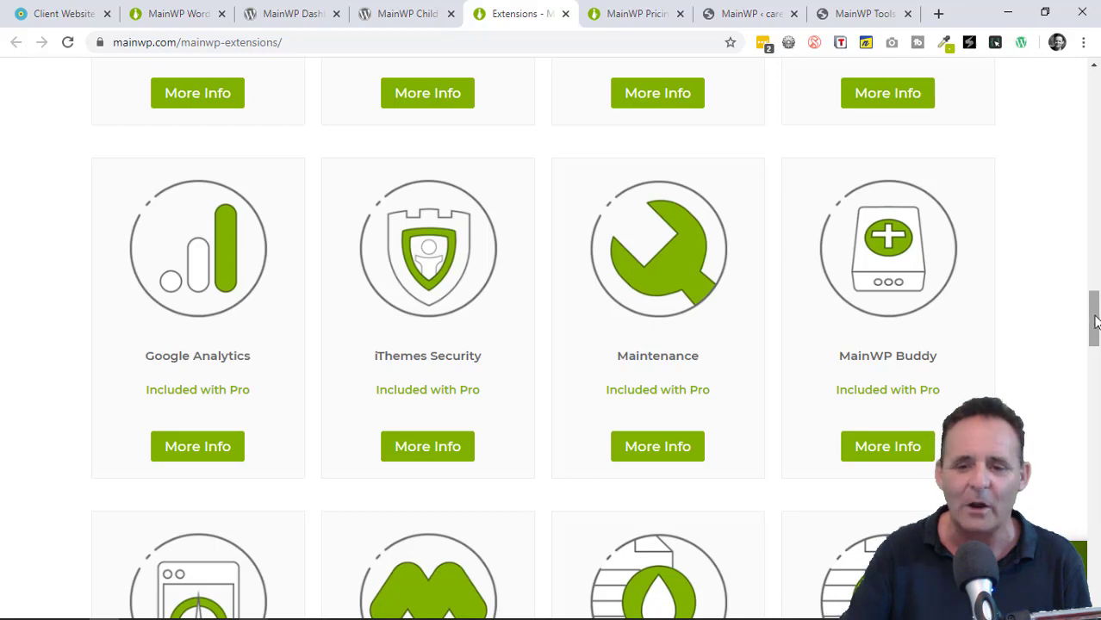
{"action": "left_click_drag", "start_coordinate": [1094, 314], "coordinate": [1094, 290]}
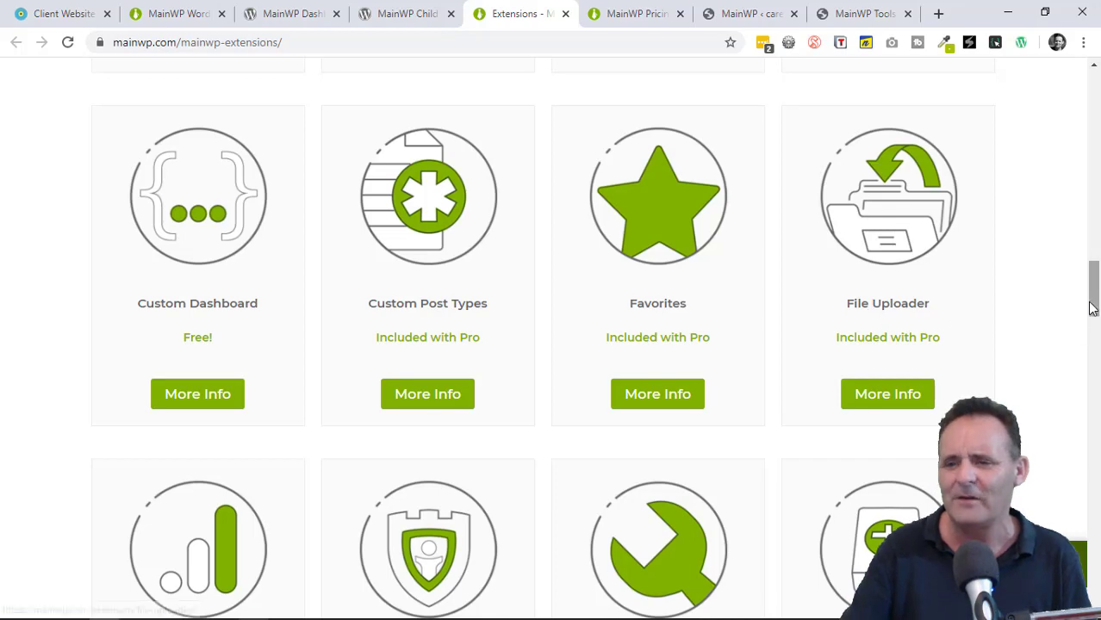
Step: Scroll back up past Boilerplate and Branding to Advanced Uptime Monitor and Article Uploader
{"action": "left_click_drag", "start_coordinate": [1092, 310], "coordinate": [1087, 226]}
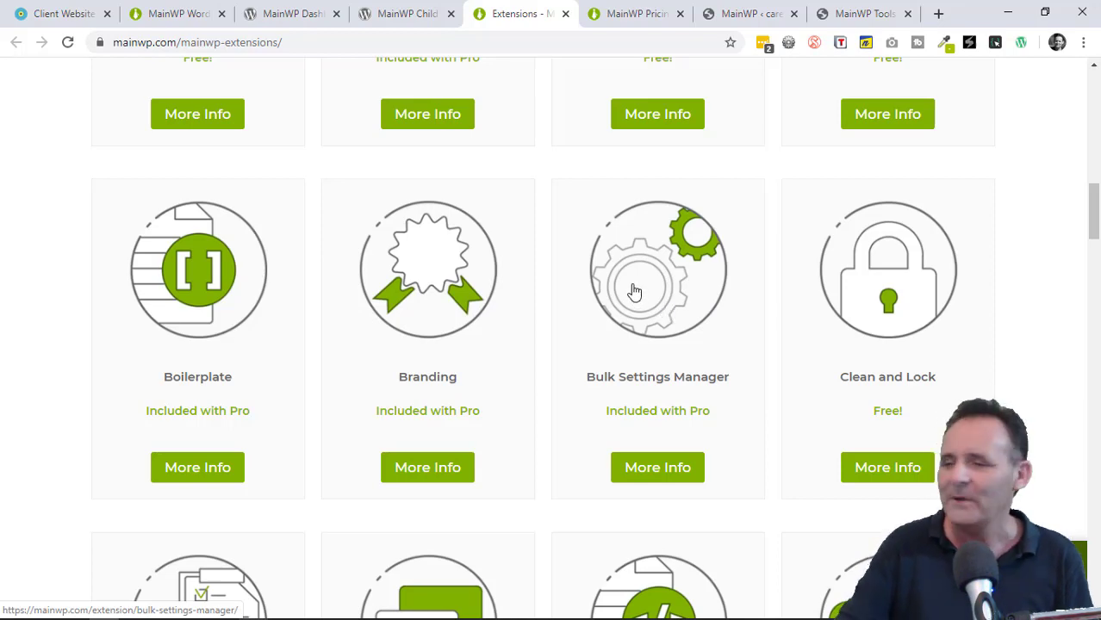
{"action": "scroll", "coordinate": [634, 291], "scroll_direction": "up", "scroll_amount": 5}
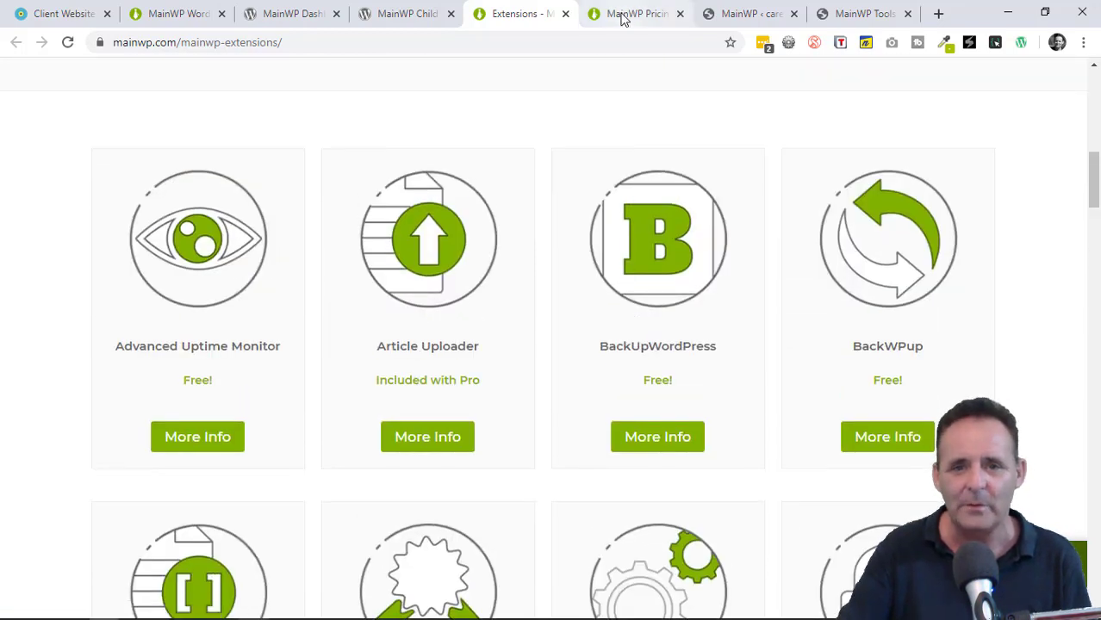
Step: Switch to the MainWP Pricing tab showing the $19.99 Monthly and $399 Lifetime packages
{"action": "left_click", "coordinate": [624, 15]}
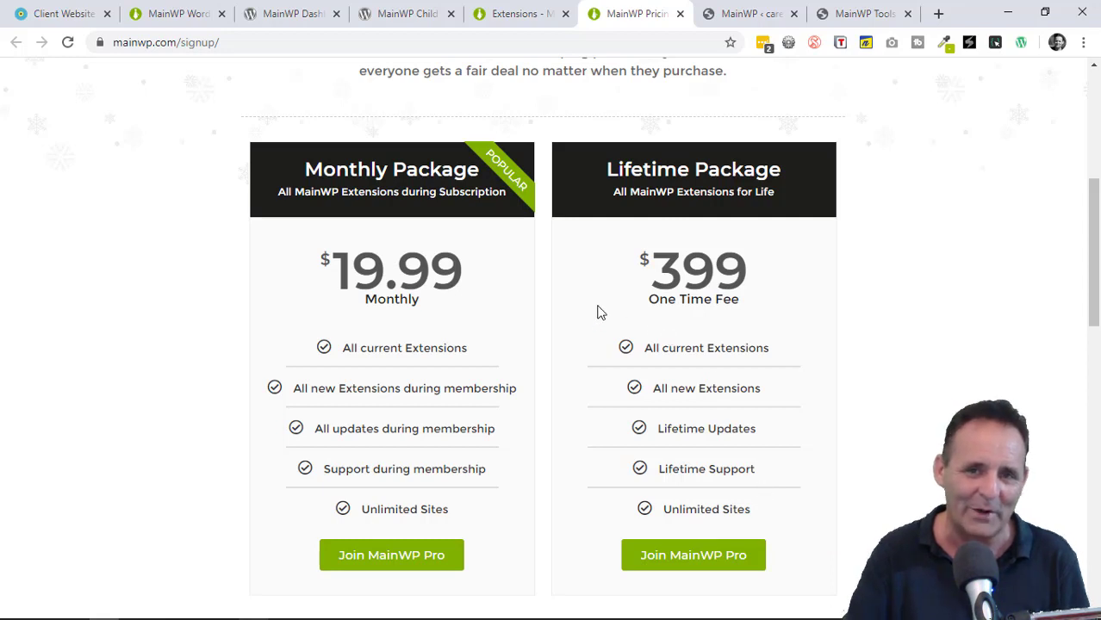
Step: Switch to the Client Website Maintenance post and scroll down to its 25% off coupon ($299.25 Lifetime Deal)
{"action": "left_click", "coordinate": [62, 19]}
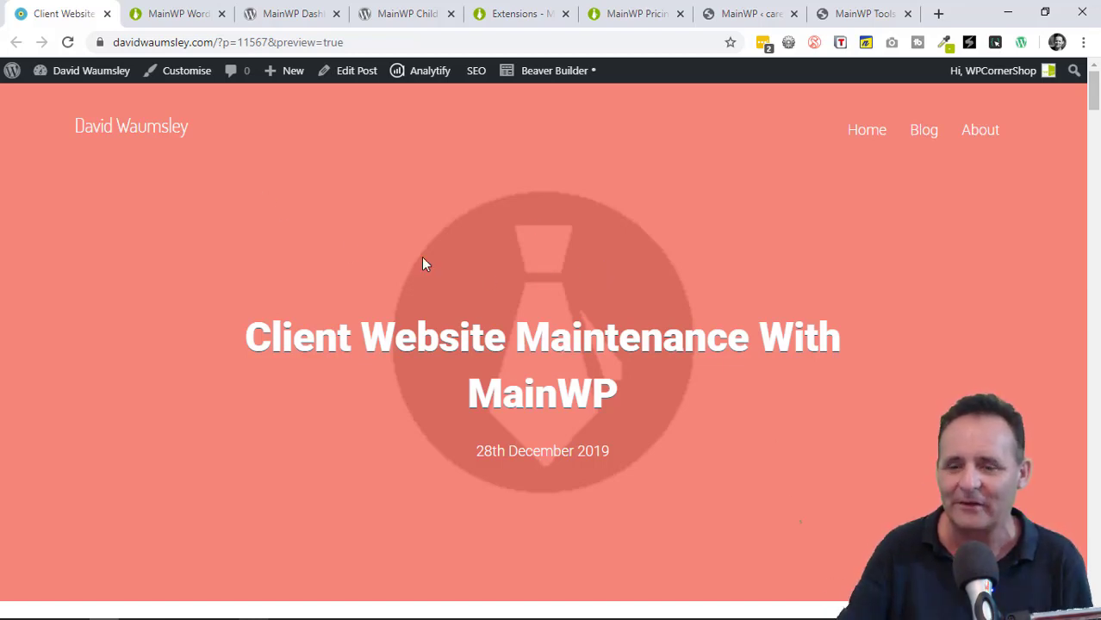
{"action": "left_click_drag", "start_coordinate": [1095, 113], "coordinate": [1095, 154]}
{"action": "scroll", "coordinate": [1096, 154], "scroll_direction": "down", "scroll_amount": 1}
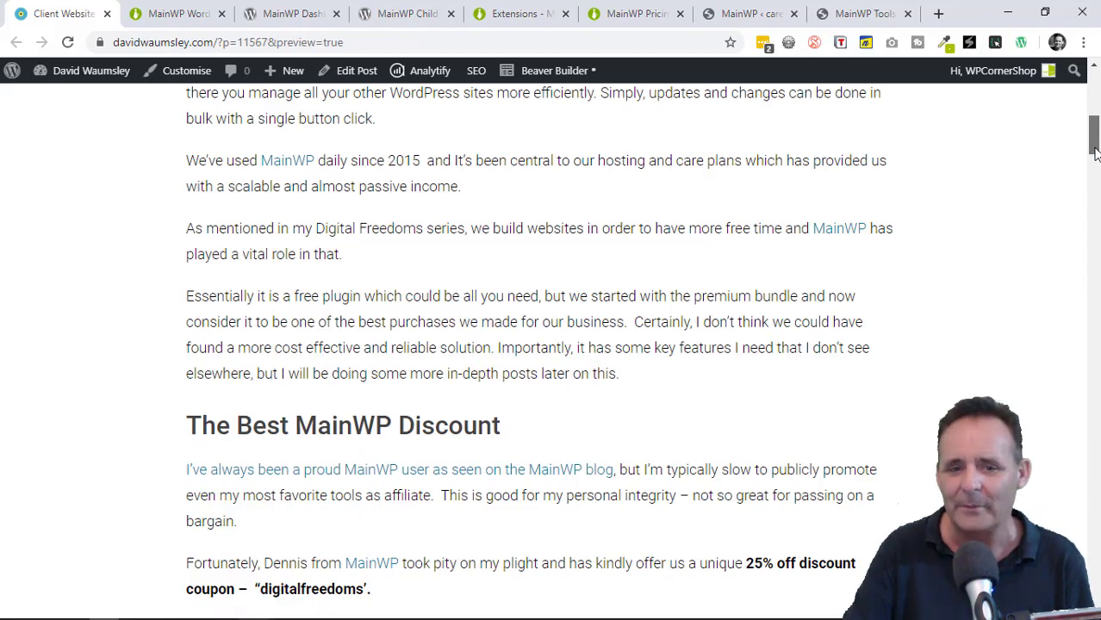
{"action": "left_click_drag", "start_coordinate": [1095, 153], "coordinate": [1096, 185]}
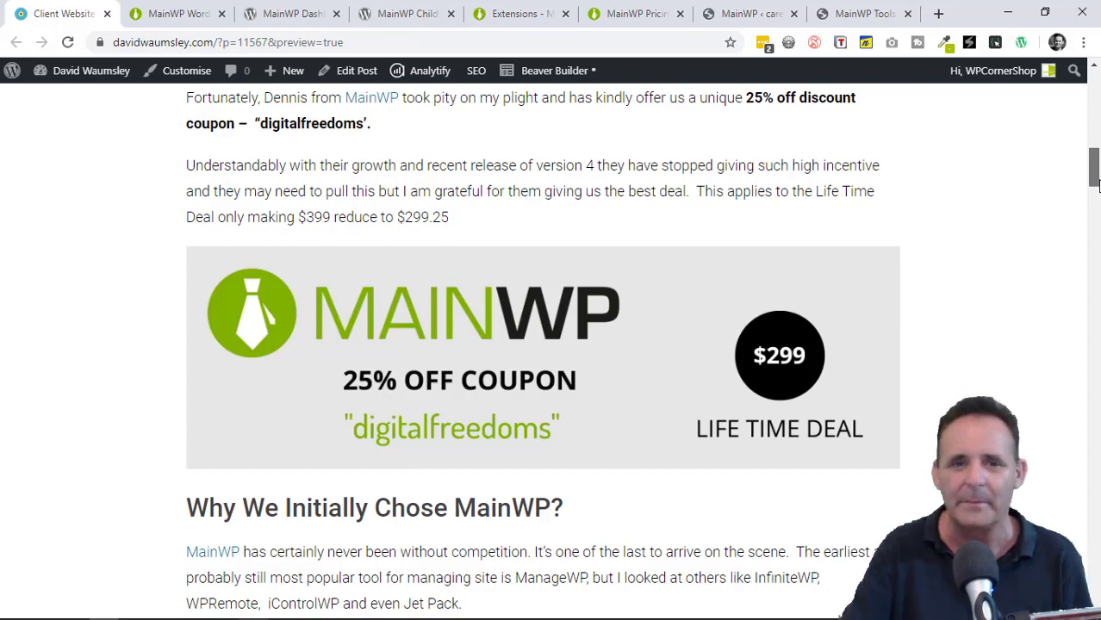
{"action": "mouse_move", "coordinate": [1095, 185]}
{"action": "left_mouse_down"}
{"action": "mouse_move", "coordinate": [1096, 258]}
{"action": "mouse_move", "coordinate": [1092, 191]}
{"action": "left_mouse_up"}
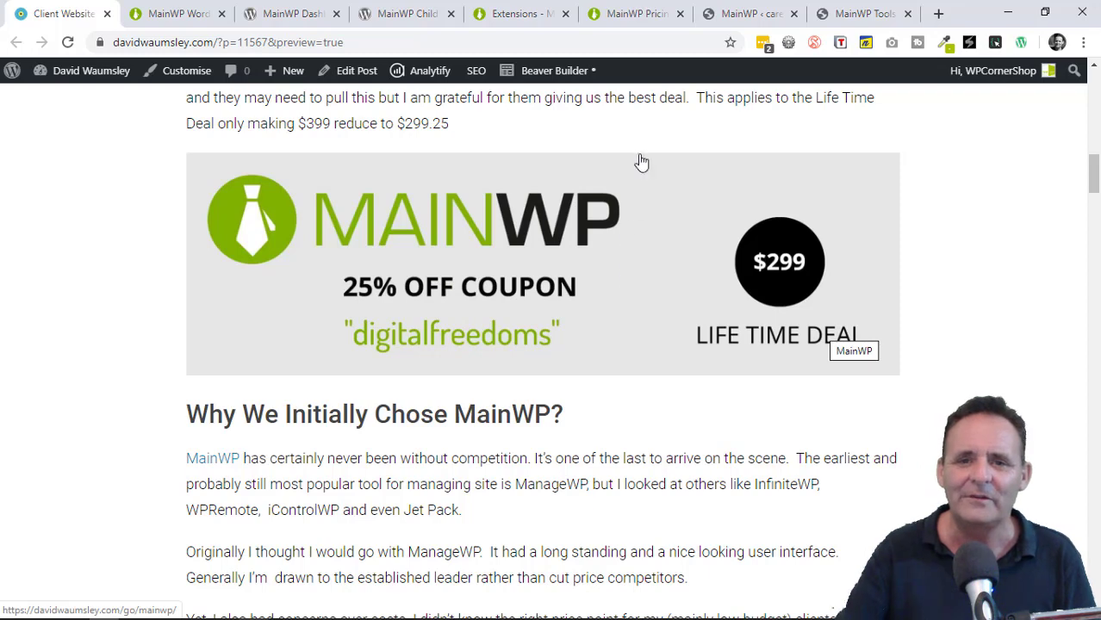
Step: Switch to the care.wpcornershop.com MainWP dashboard Overview tab
{"action": "left_click", "coordinate": [726, 19]}
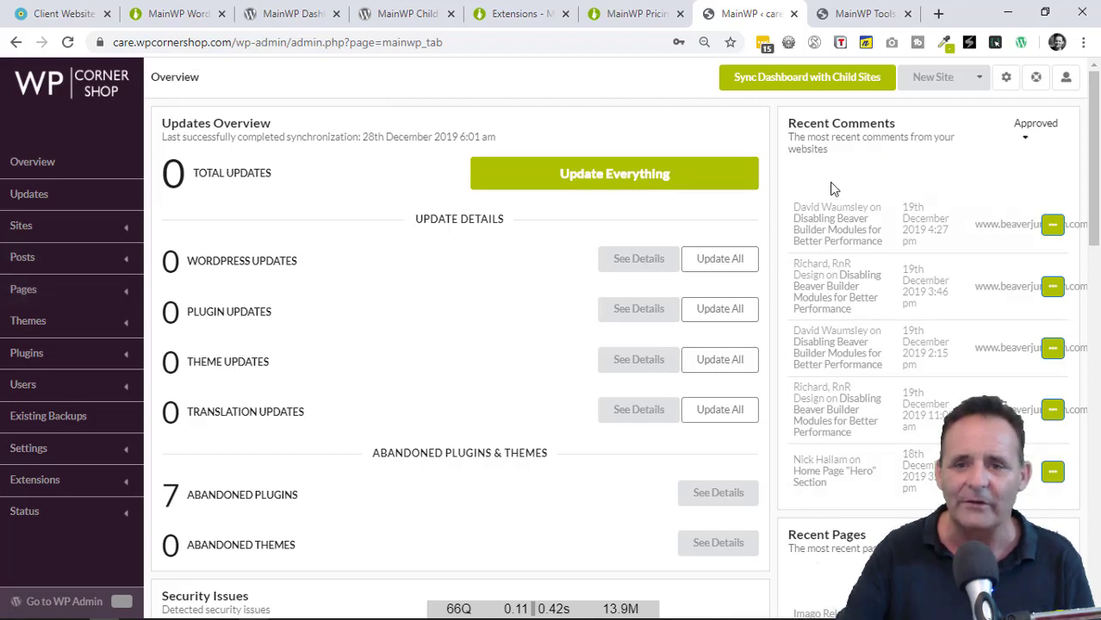
Step: Check the care dashboard overview, then settle on the Settings > MainWP Tools tab
{"action": "left_click", "coordinate": [840, 11]}
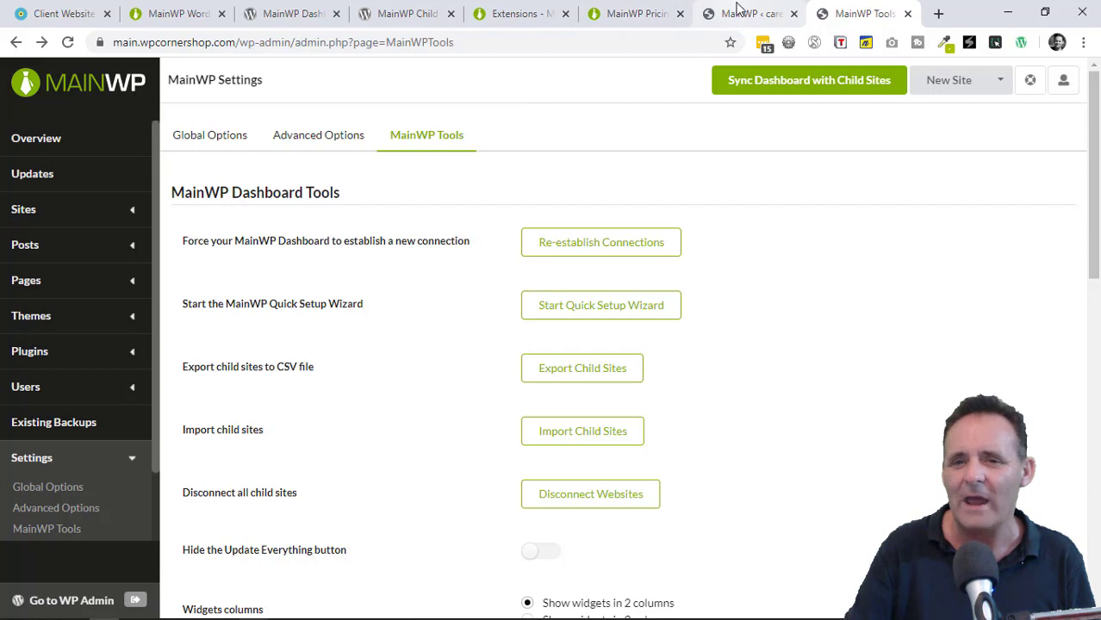
{"action": "left_click", "coordinate": [737, 12]}
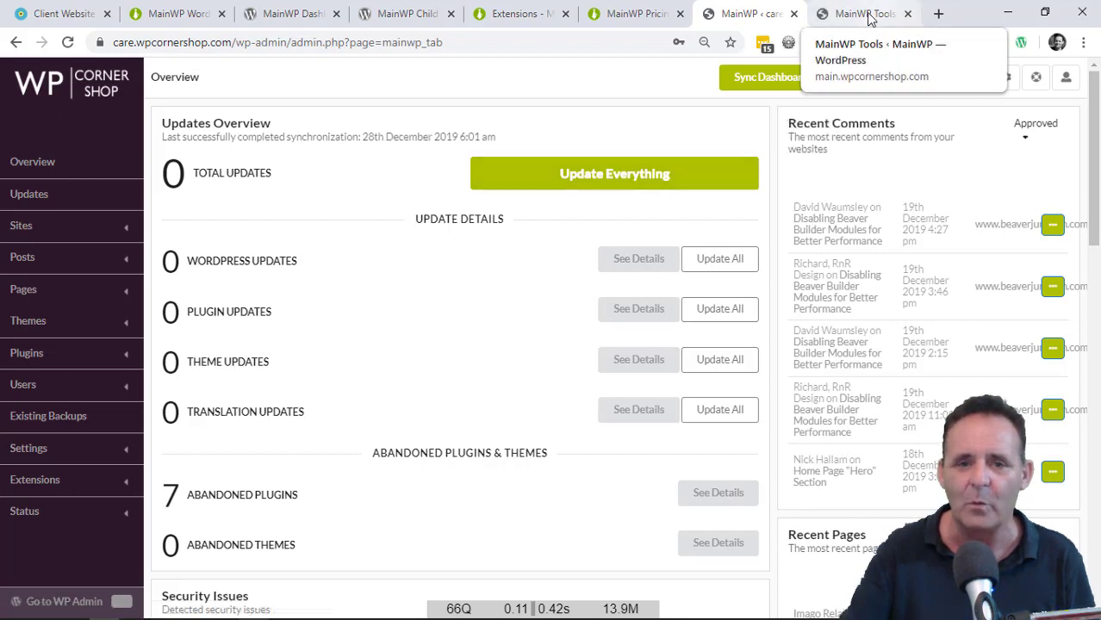
{"action": "left_click", "coordinate": [865, 14]}
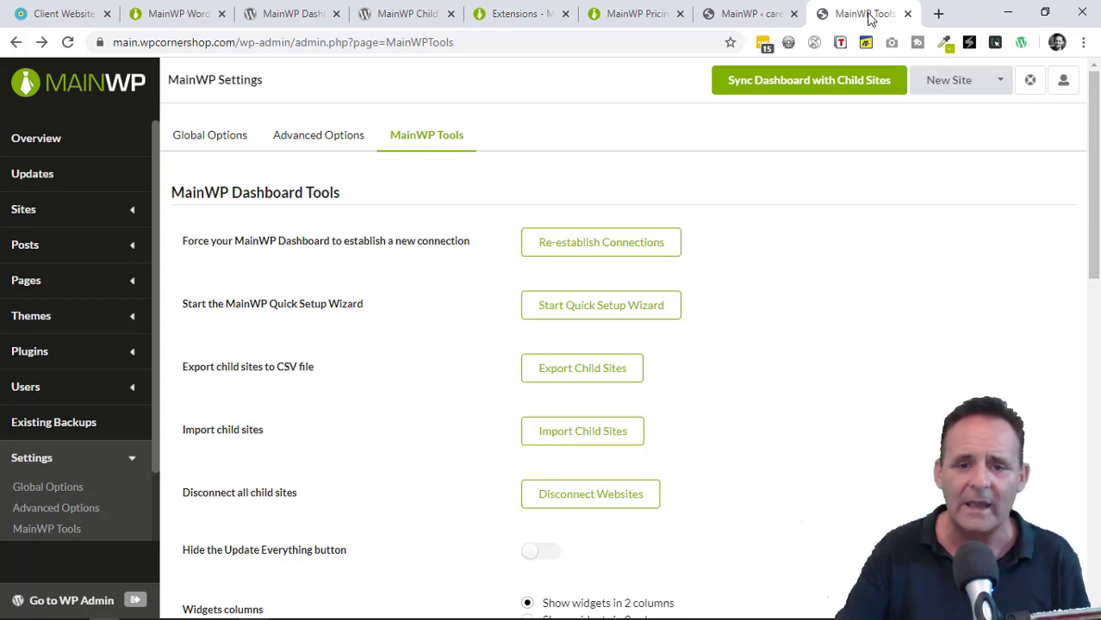
Step: Start the Quick Setup Wizard and proceed with Let's Go! to its server-type Installation step
{"action": "left_click", "coordinate": [618, 314]}
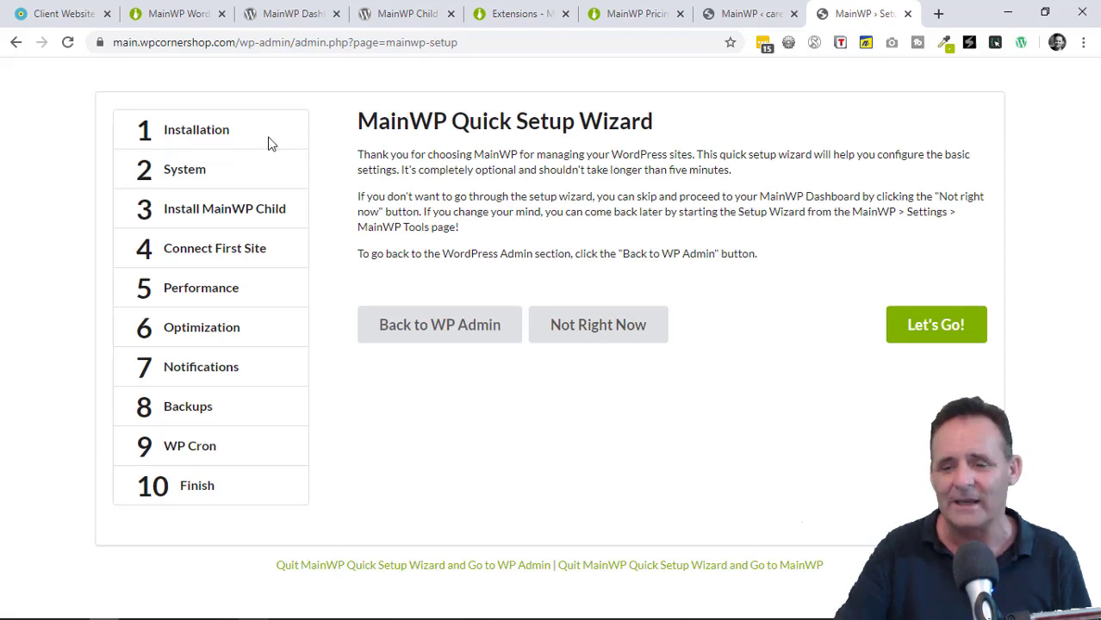
{"action": "left_click", "coordinate": [932, 337]}
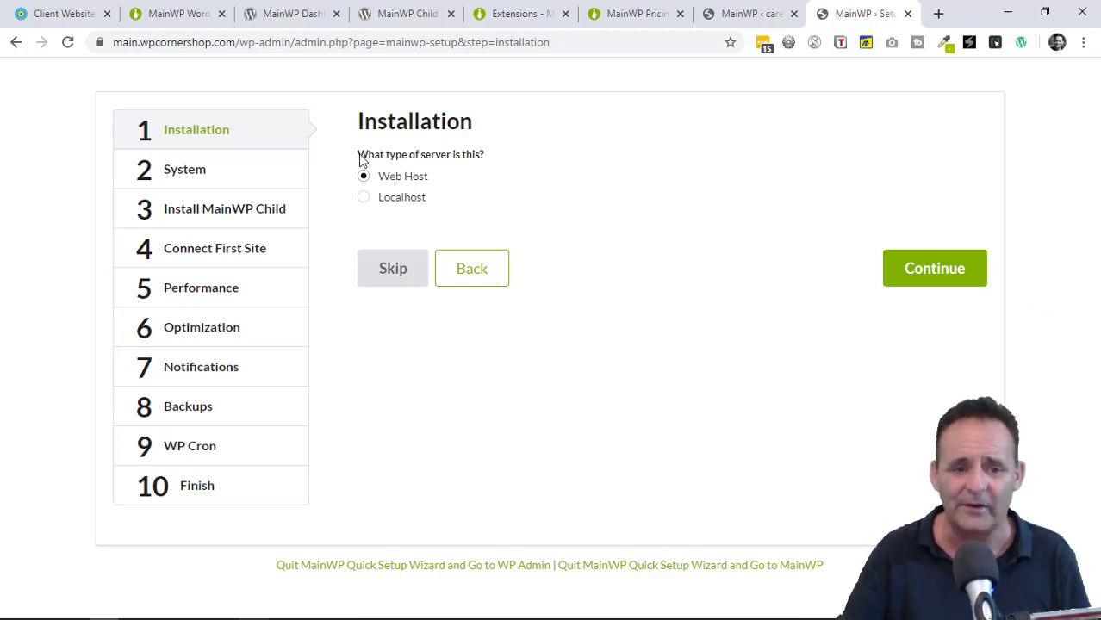
{"action": "left_click", "coordinate": [935, 274]}
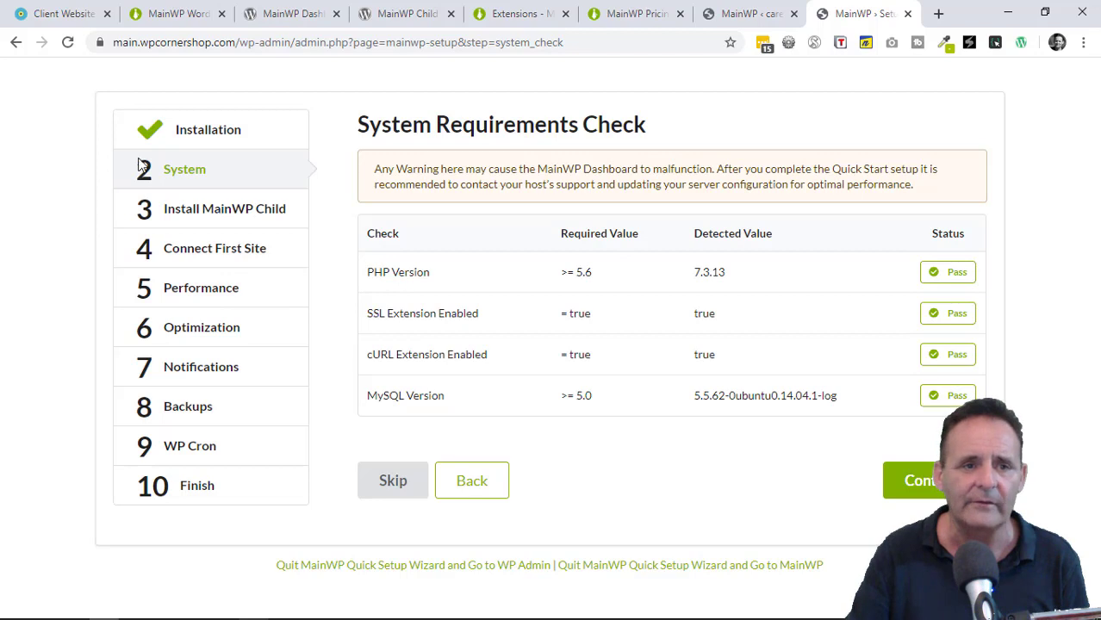
{"action": "left_click", "coordinate": [16, 43]}
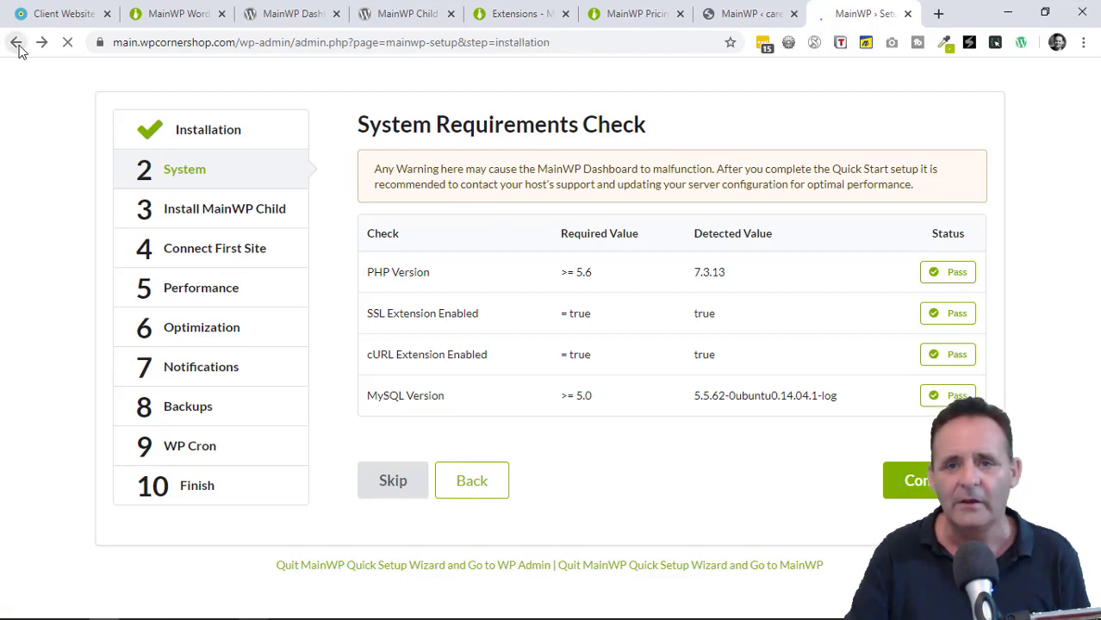
Step: Return to MainWP Tools and view Advanced Options' request limits (4 simultaneous requests, 200 ms delay)
{"action": "left_click", "coordinate": [17, 43]}
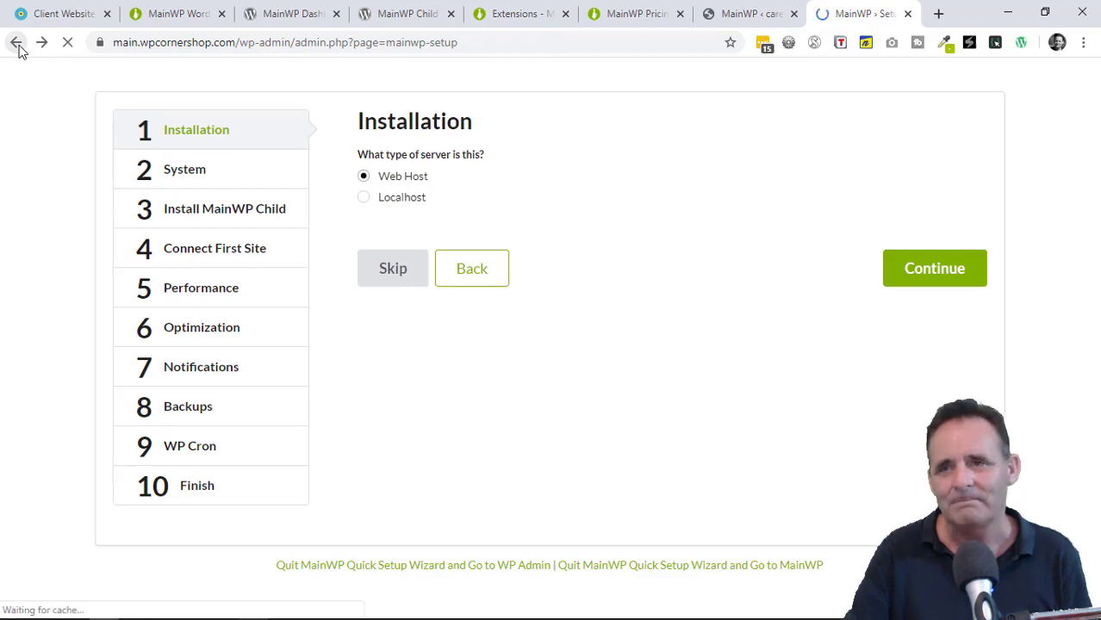
{"action": "left_click", "coordinate": [17, 43]}
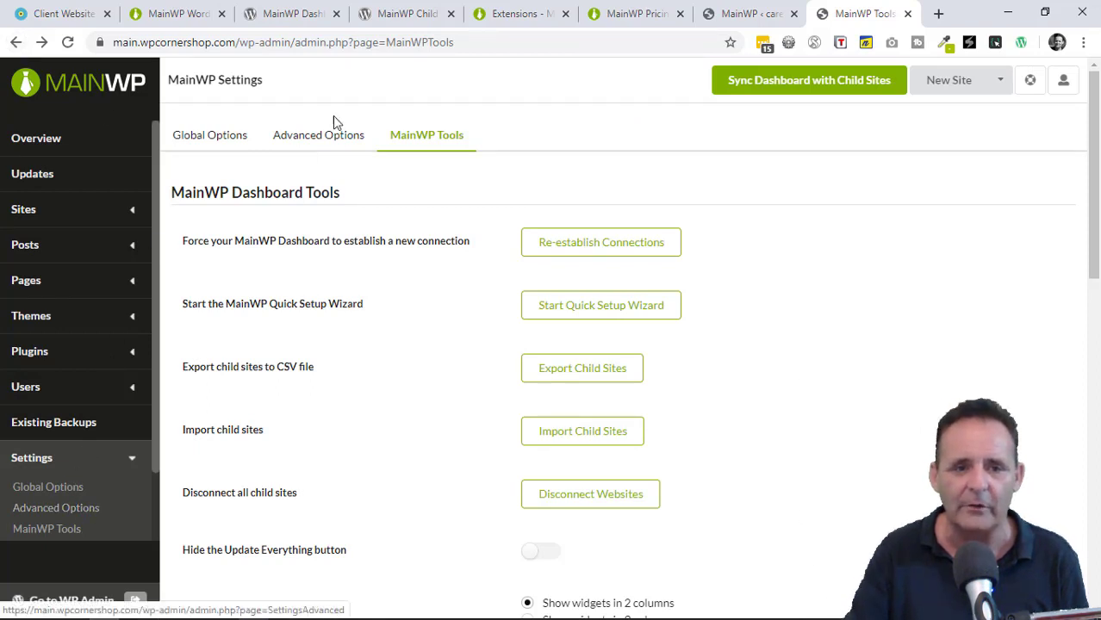
{"action": "left_click", "coordinate": [322, 142]}
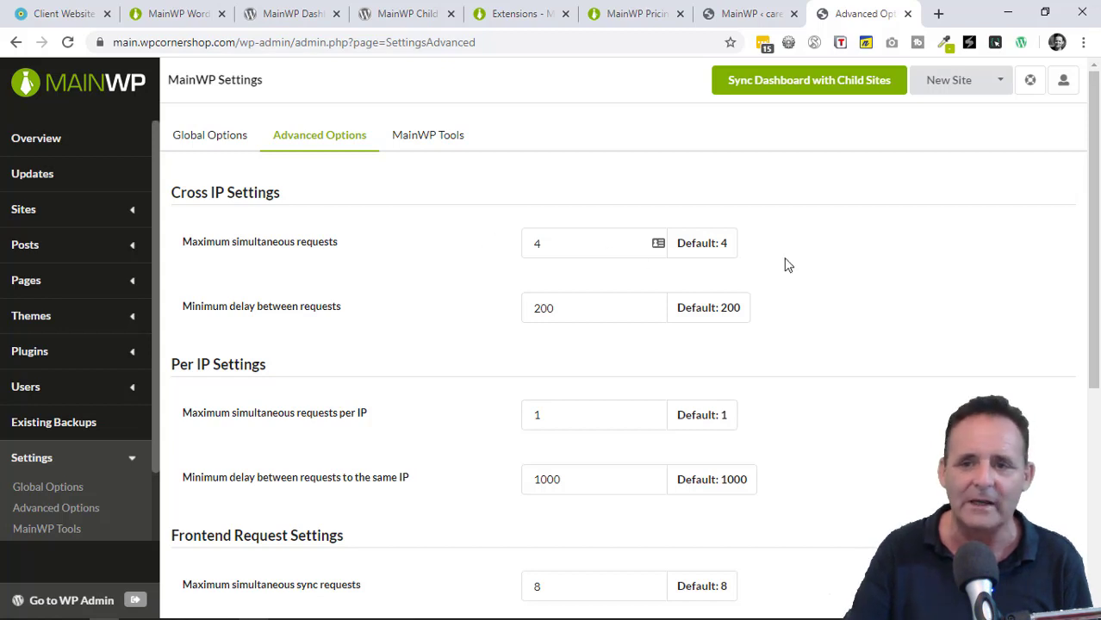
{"action": "scroll", "coordinate": [1096, 308], "scroll_direction": "down", "scroll_amount": 1}
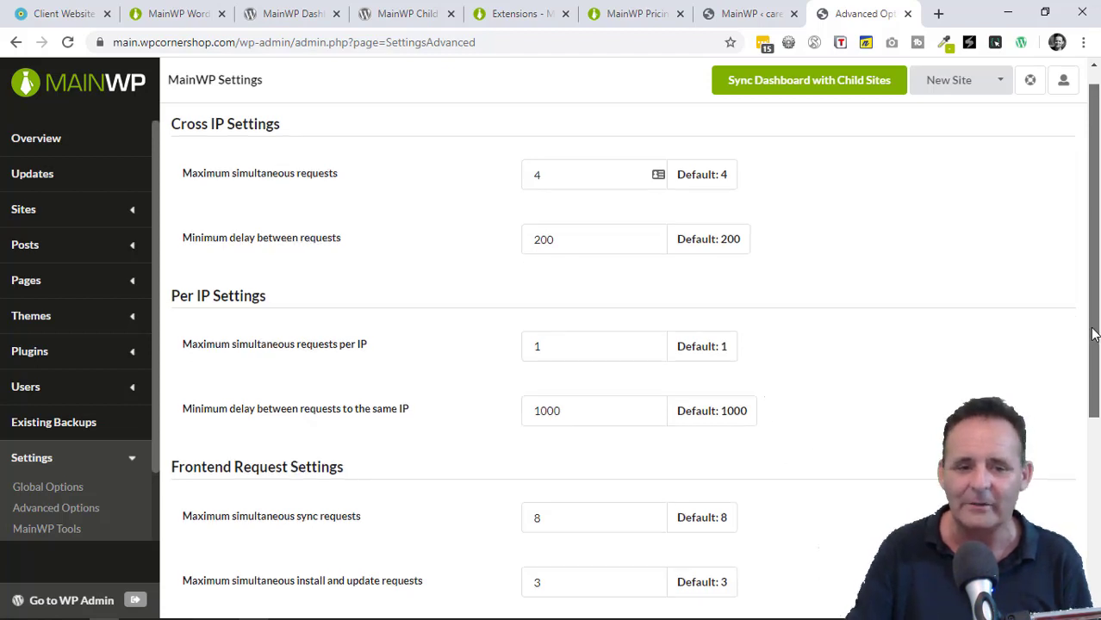
{"action": "left_click_drag", "start_coordinate": [1096, 309], "coordinate": [1052, 263]}
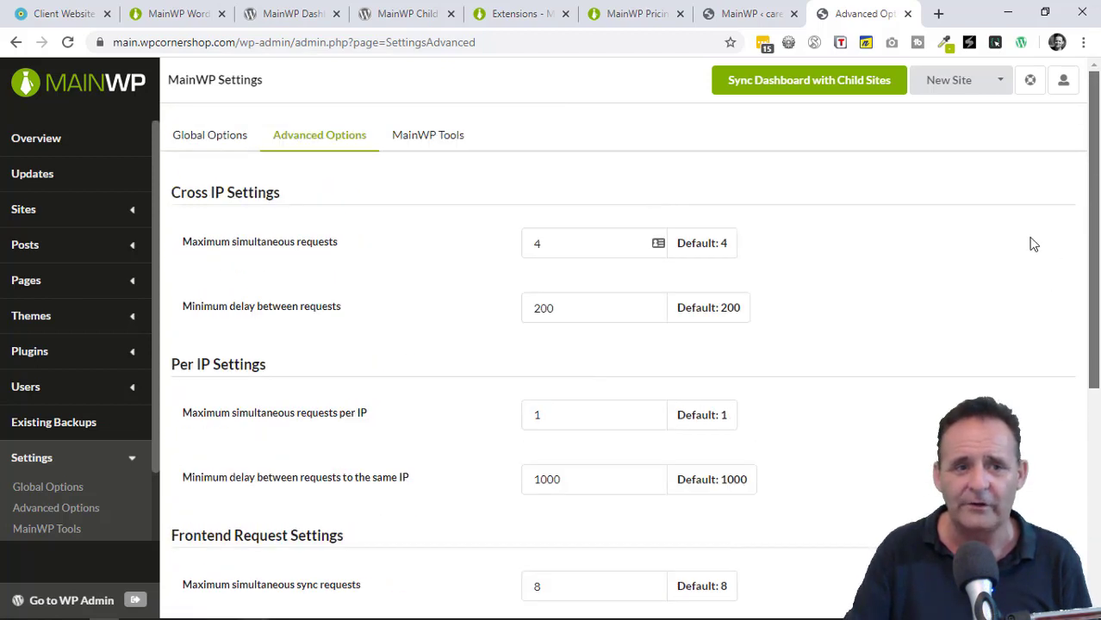
Step: Scroll the MainWP review post down to its Security notes and 'Why Doesn't Everyone Use MainWP?'
{"action": "left_click", "coordinate": [79, 9]}
{"action": "scroll", "coordinate": [715, 302], "scroll_direction": "down", "scroll_amount": 6}
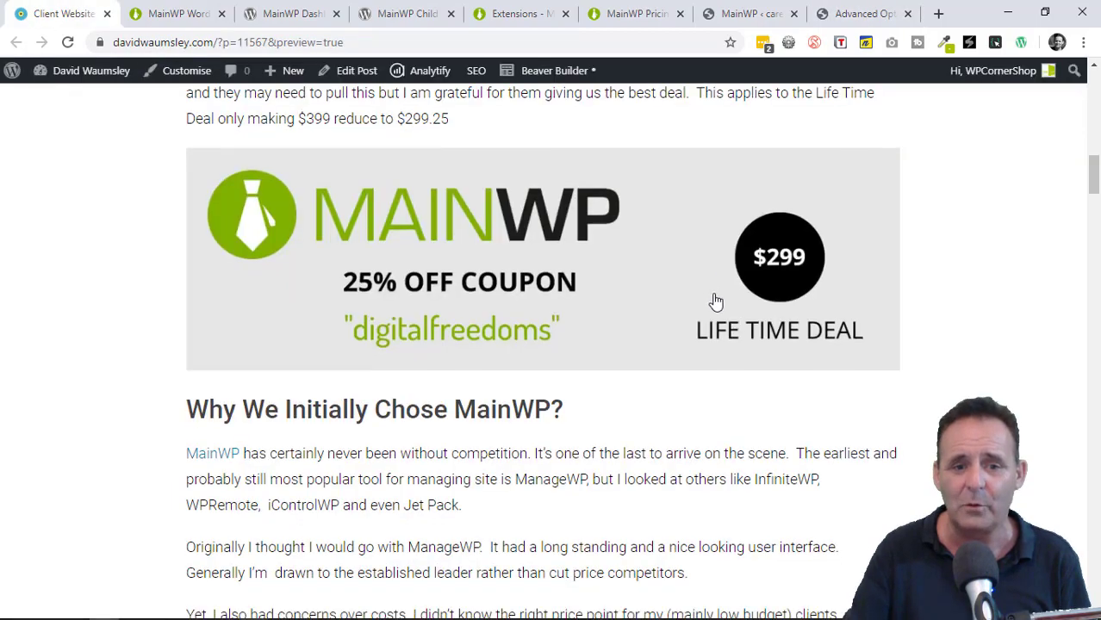
{"action": "scroll", "coordinate": [715, 303], "scroll_direction": "down", "scroll_amount": 11}
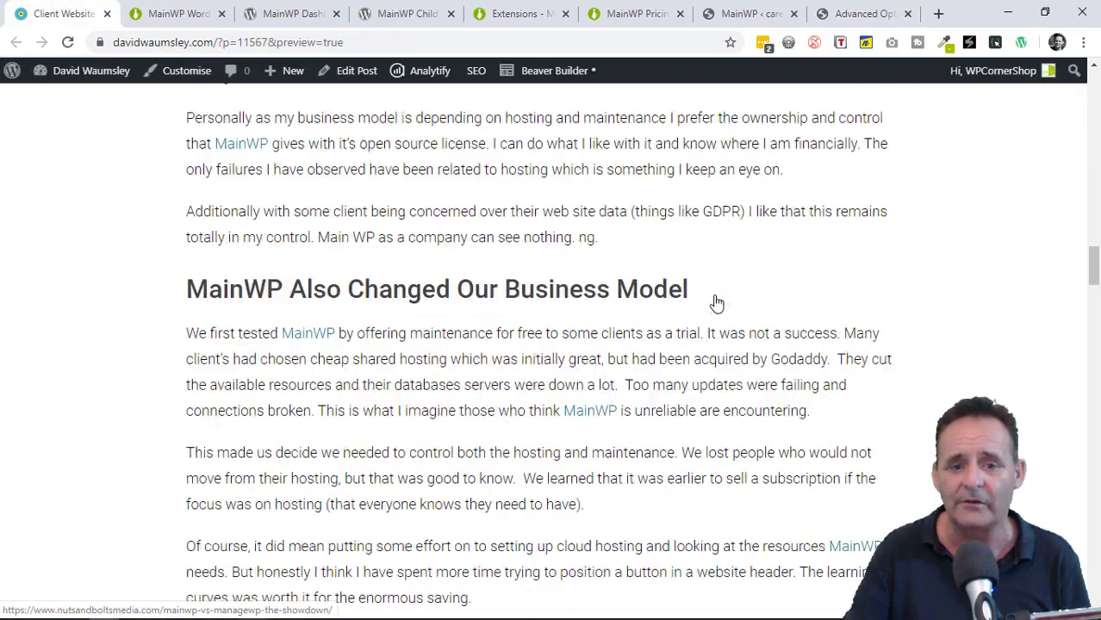
{"action": "scroll", "coordinate": [715, 302], "scroll_direction": "down", "scroll_amount": 9}
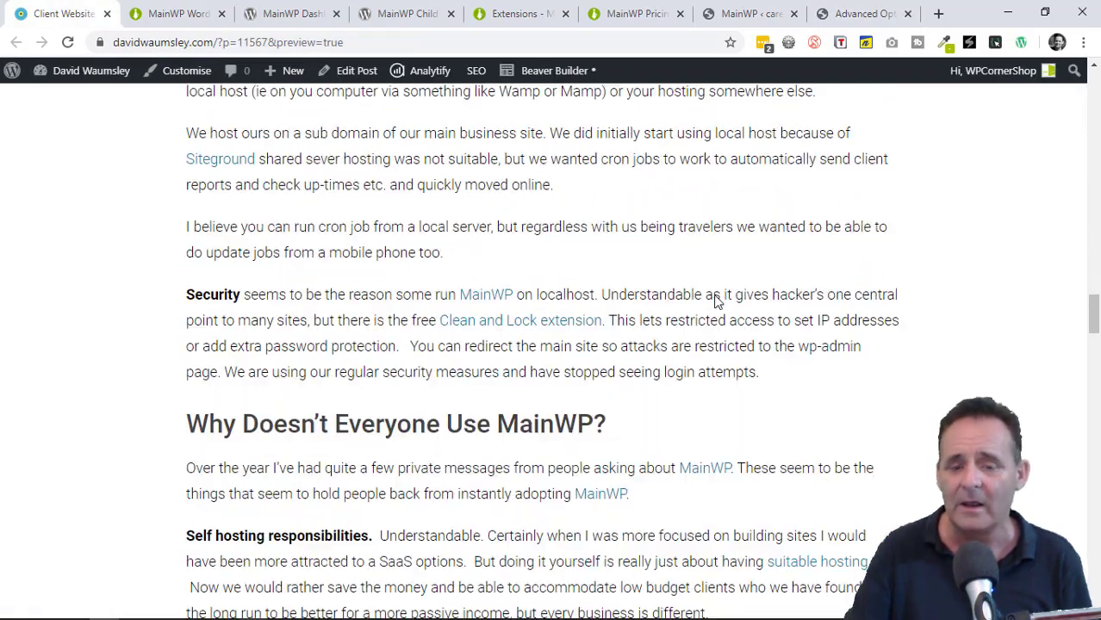